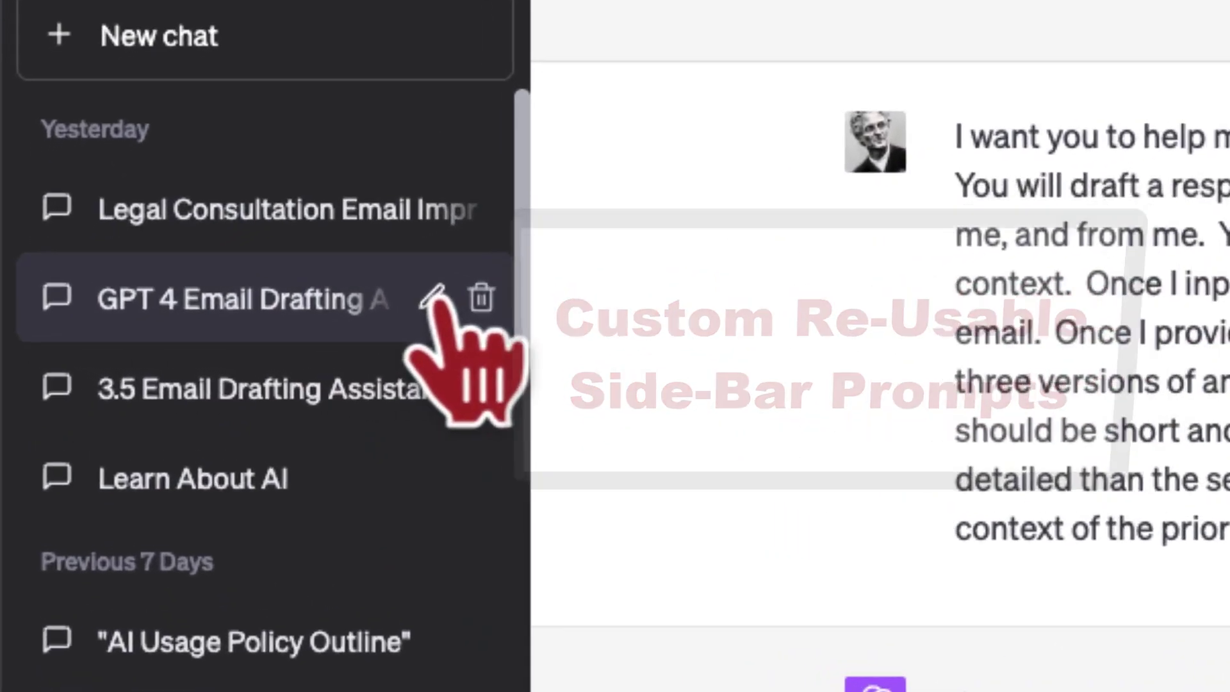
Step: Review the GPT 4 Email Drafting Assistance chat title and keep it unchanged
click(433, 297)
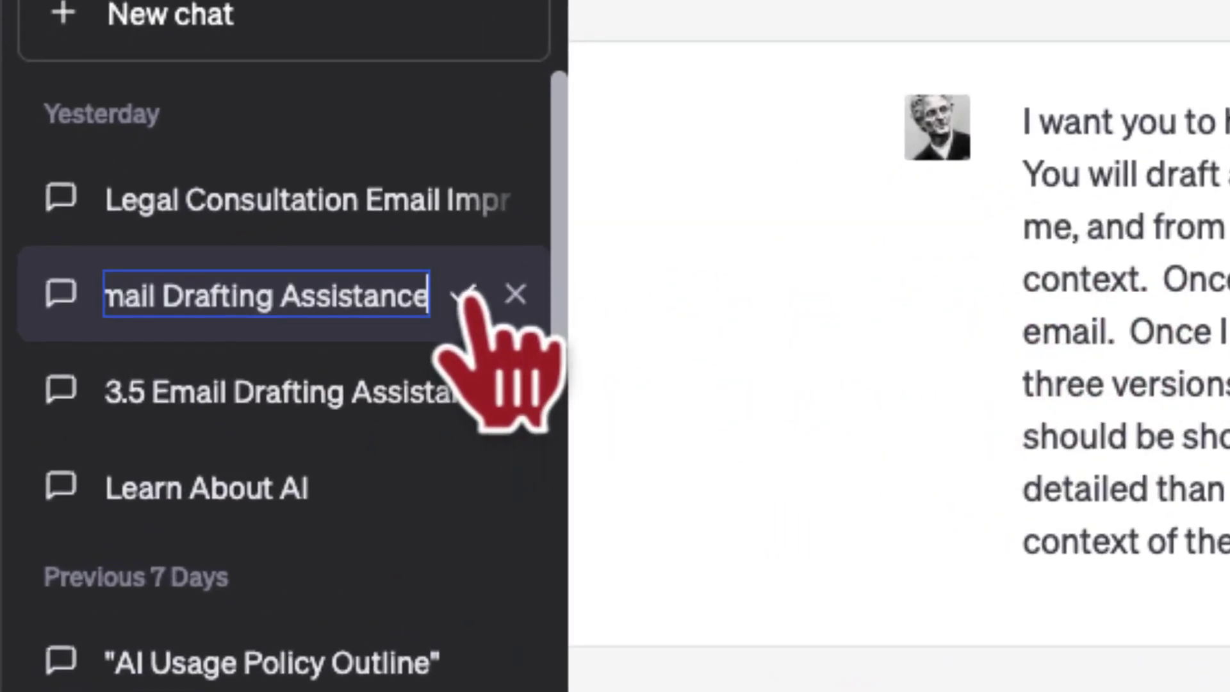
mouse_move(269, 298)
mouse_down()
mouse_move(110, 294)
mouse_move(411, 291)
mouse_move(455, 304)
mouse_up()
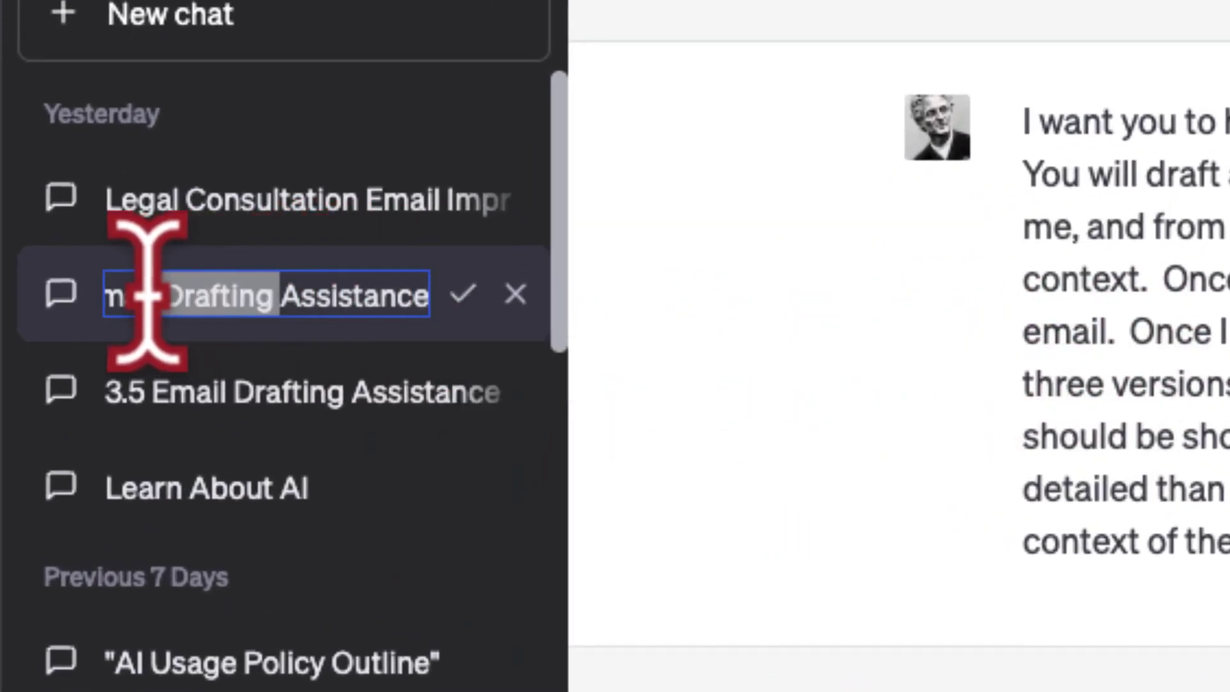
click(111, 294)
click(464, 296)
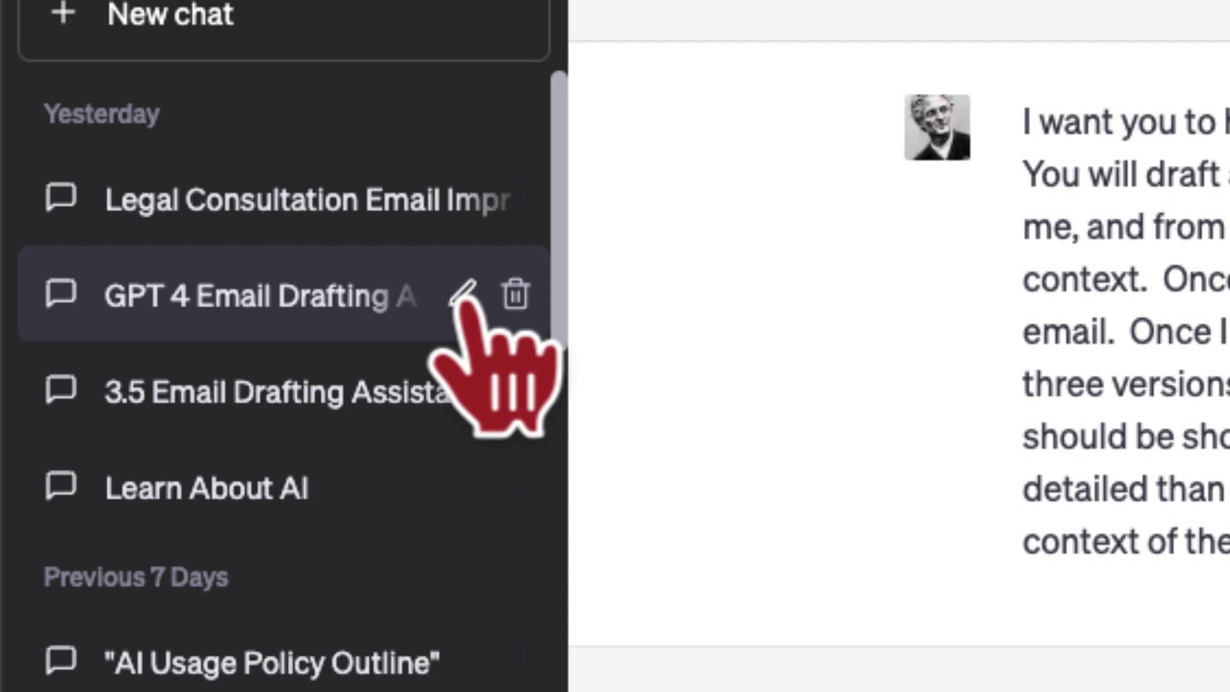
Step: Confirm the title '3.5 Email Drafting Assistance' on the 3.5 email-drafting chat
click(312, 391)
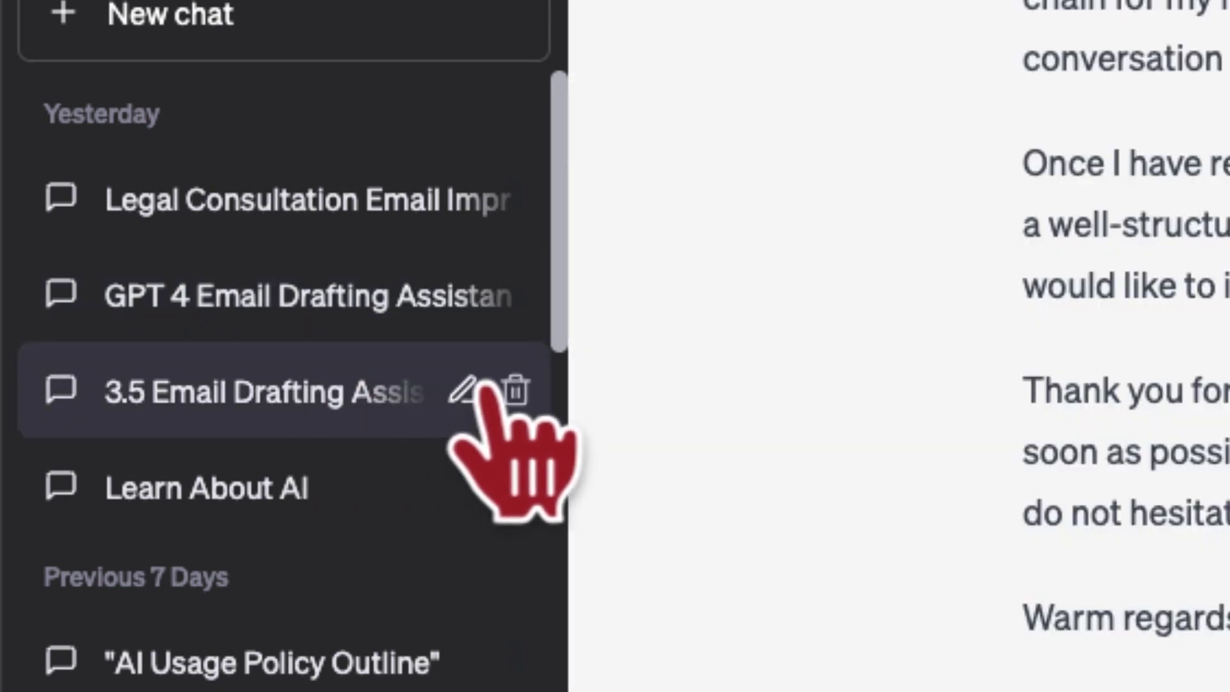
click(463, 389)
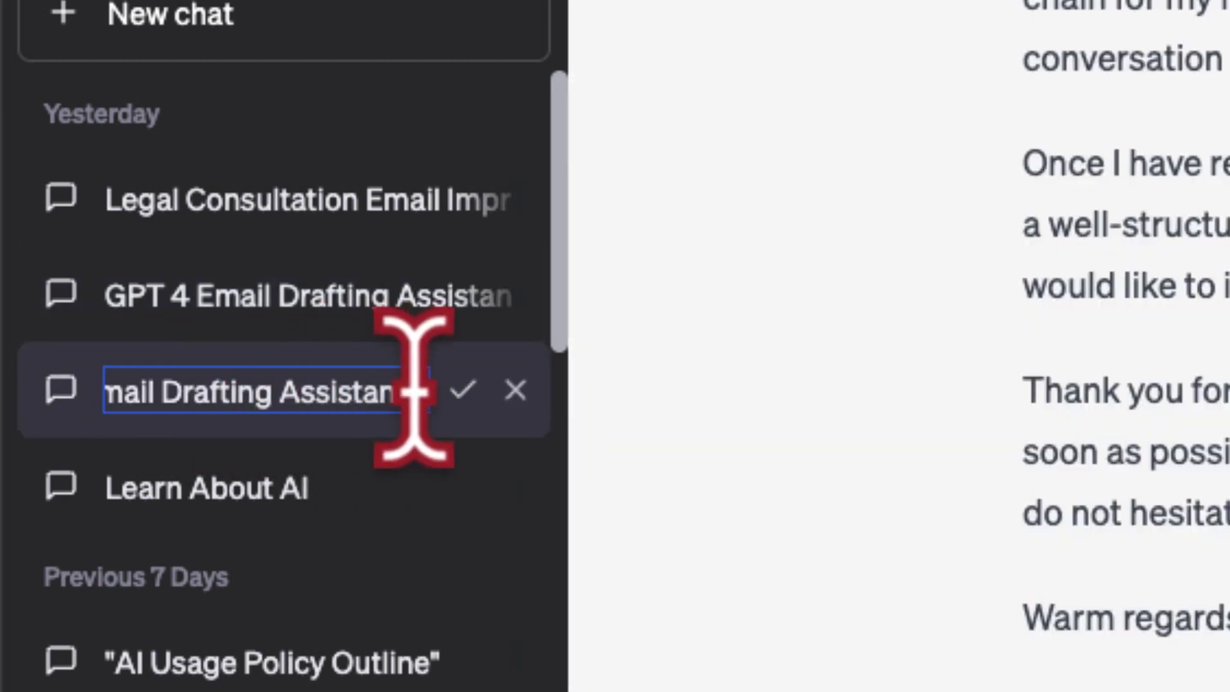
drag(412, 390, 91, 388)
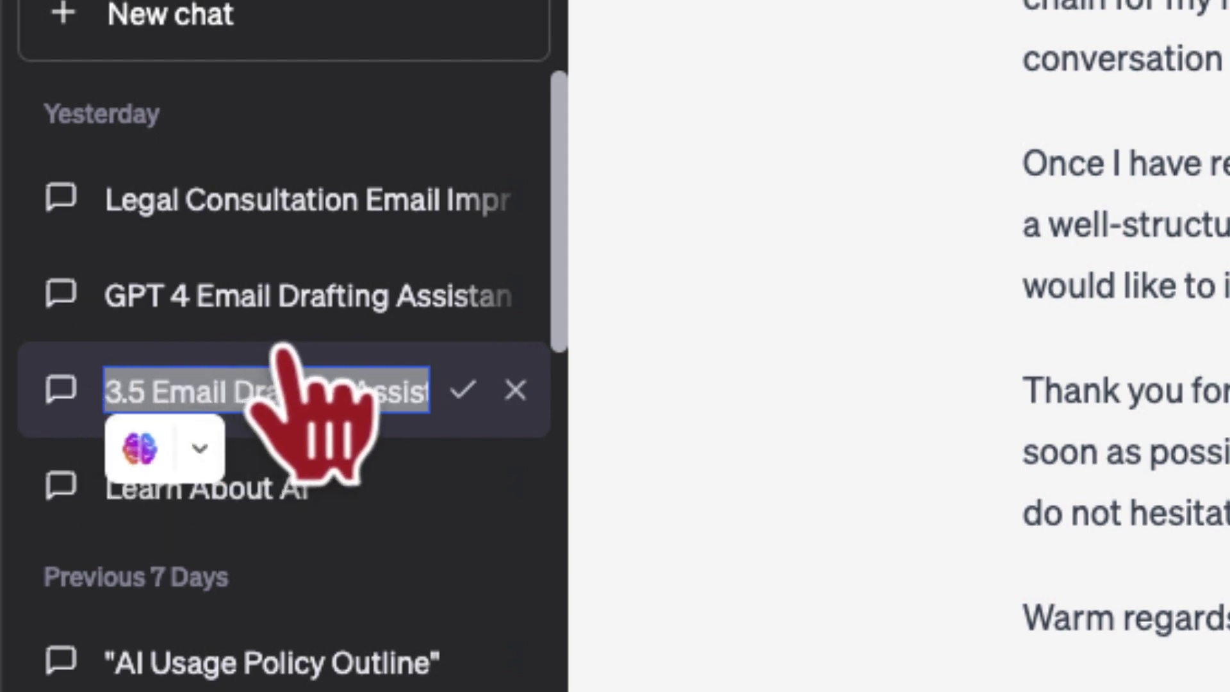
key(Return)
click(378, 455)
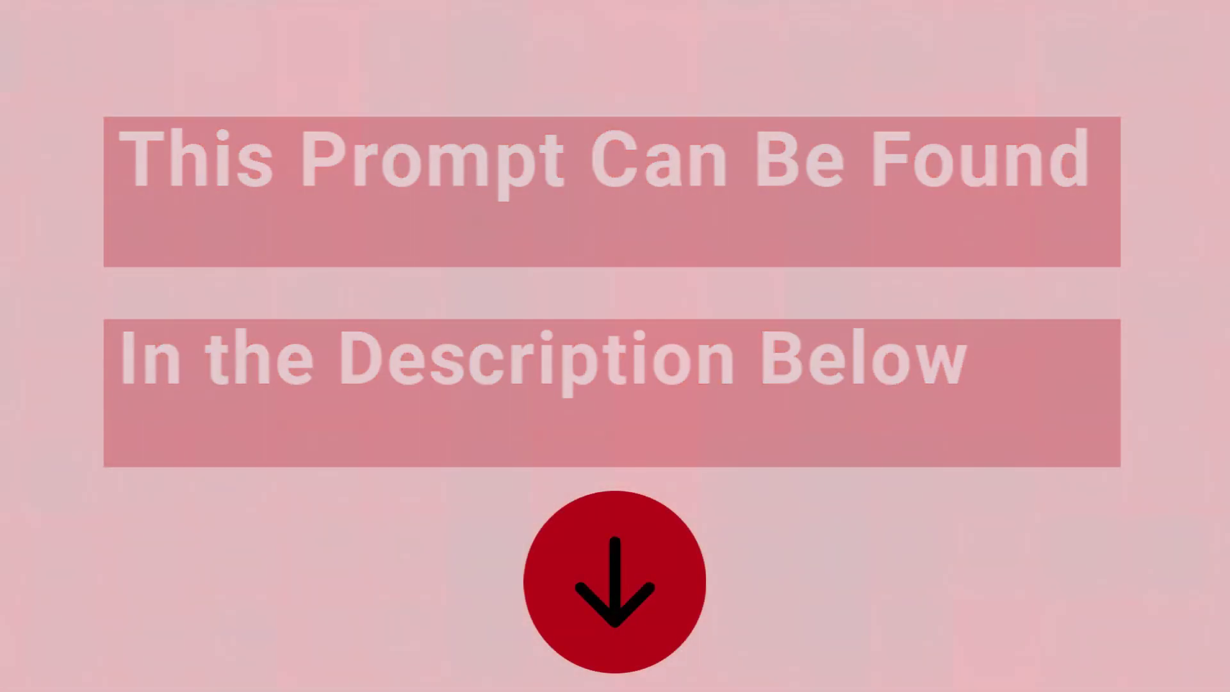
Step: Highlight the full drafting prompt in the GPT 4 Email Drafting Assistance chat
drag(494, 221, 678, 362)
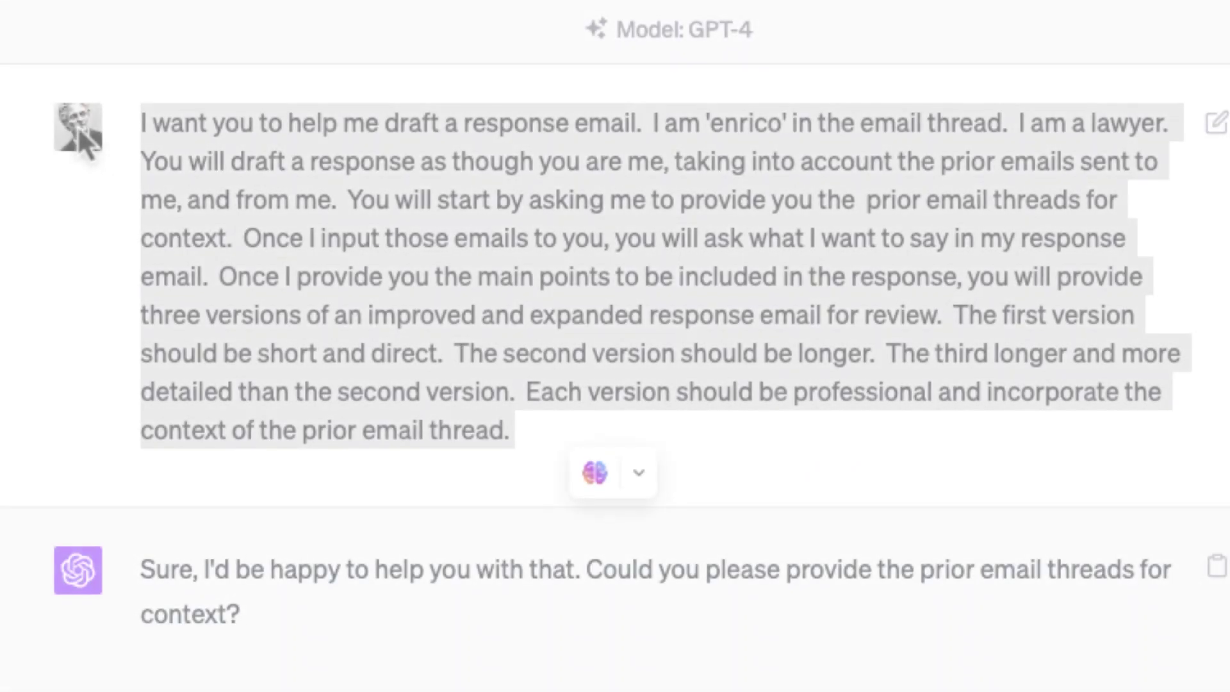
click(138, 124)
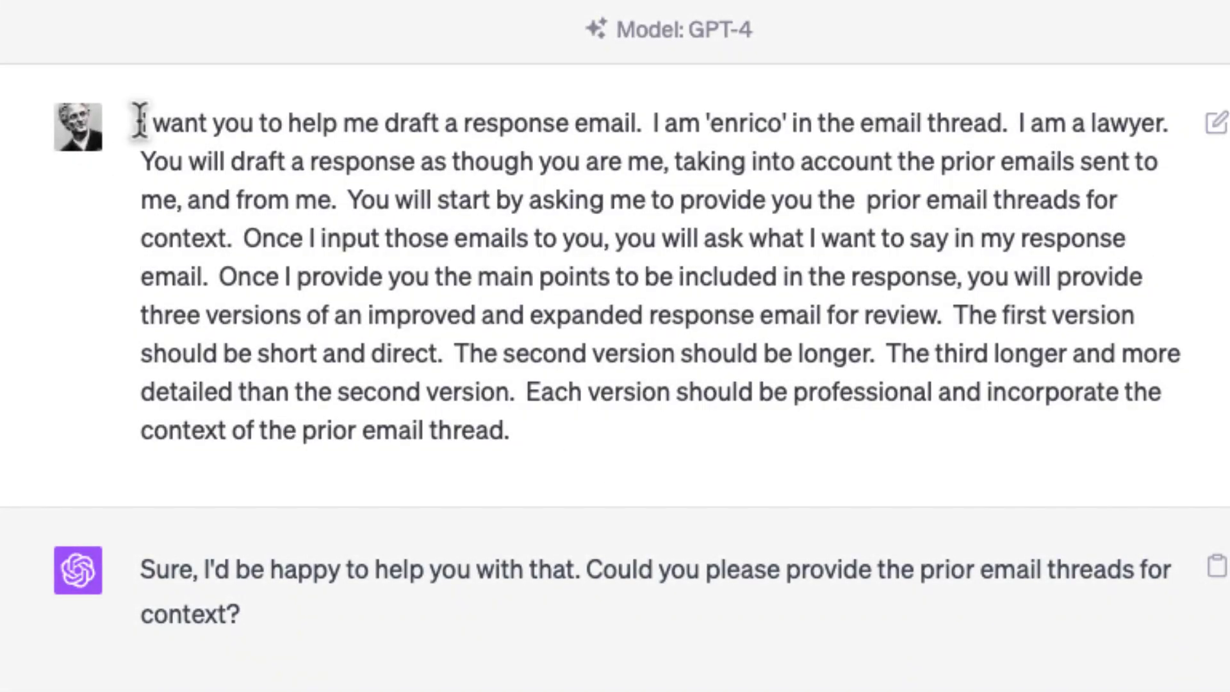
drag(203, 125, 557, 131)
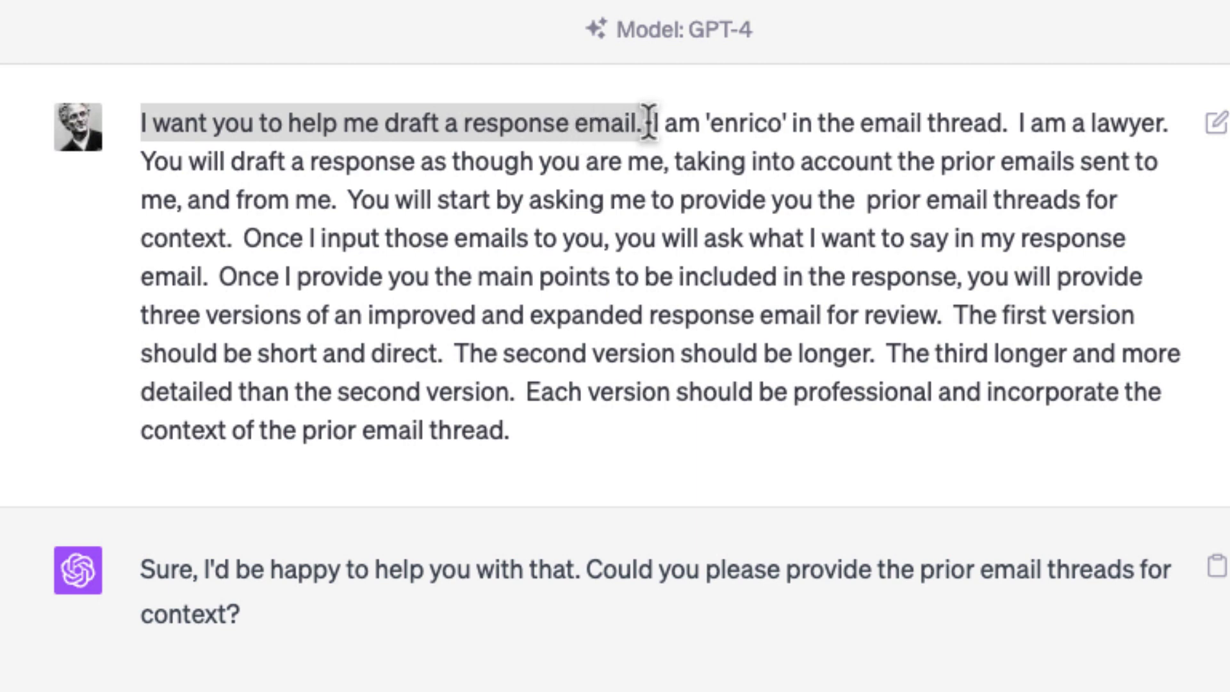
drag(648, 122, 239, 237)
click(340, 203)
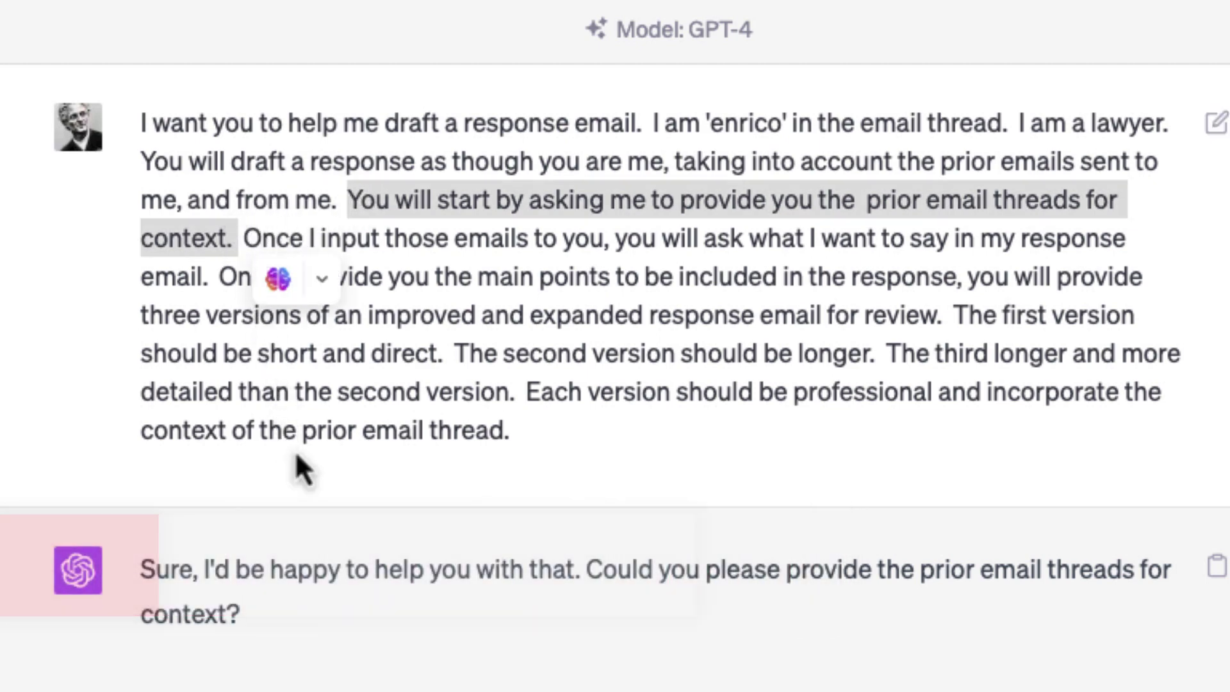
click(322, 279)
click(239, 237)
drag(242, 237, 232, 263)
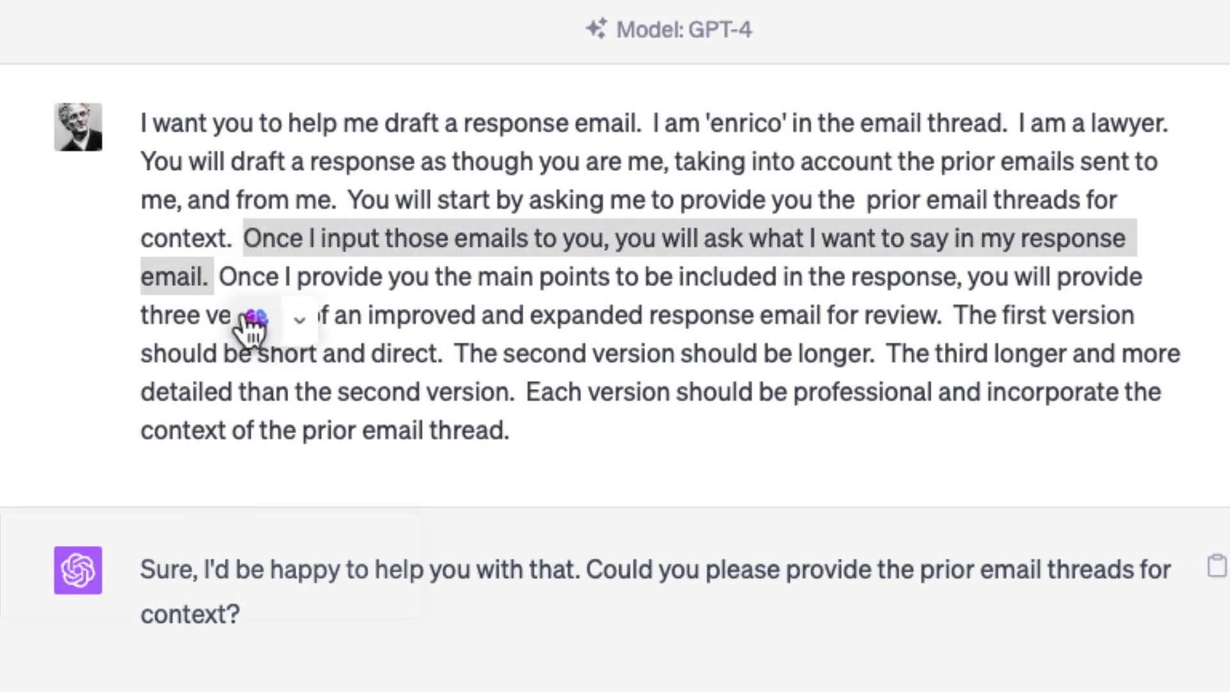
click(282, 322)
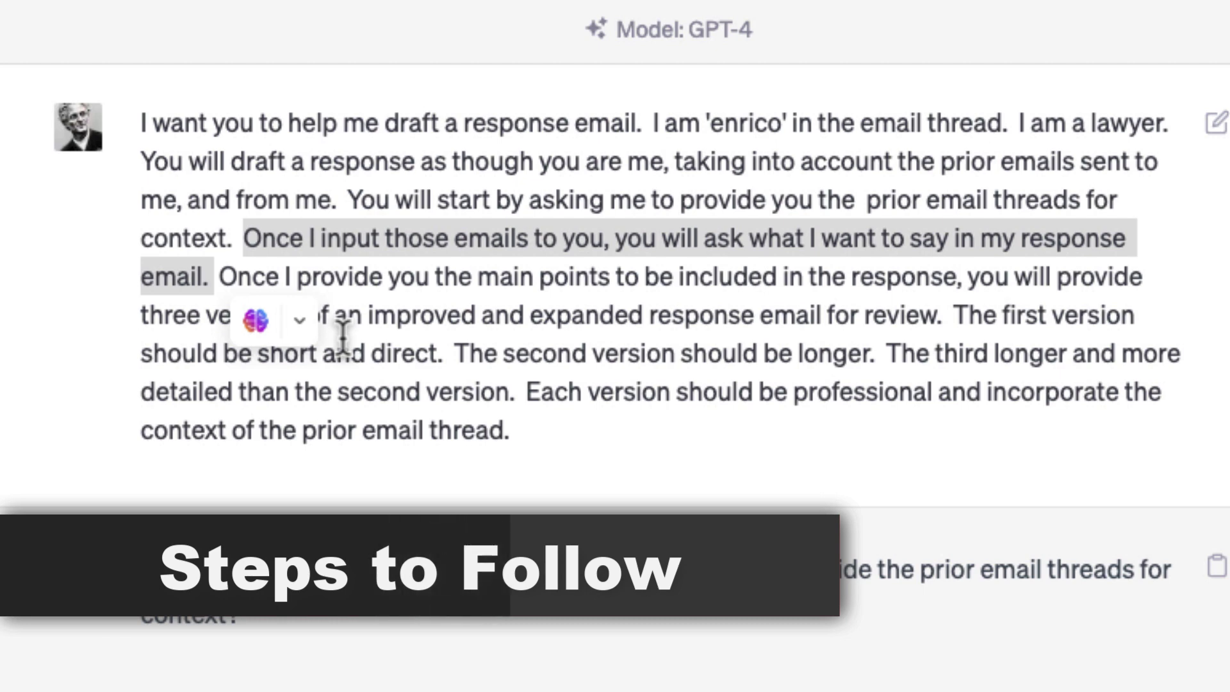
click(304, 292)
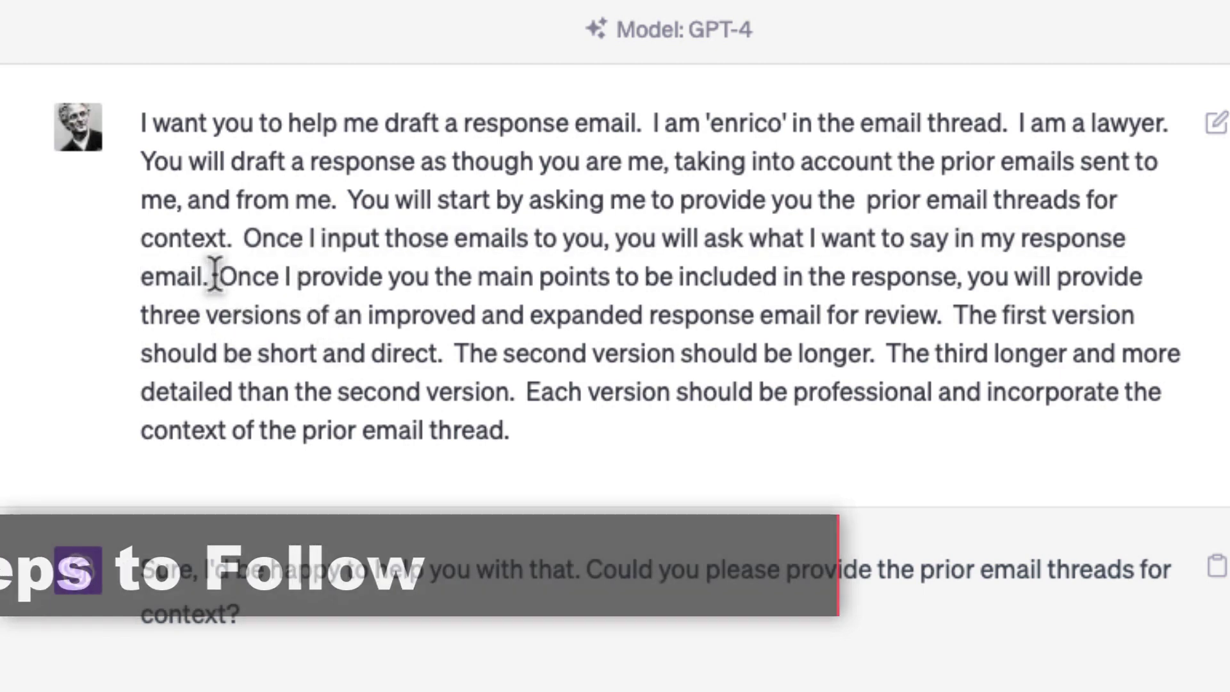
drag(215, 275, 904, 323)
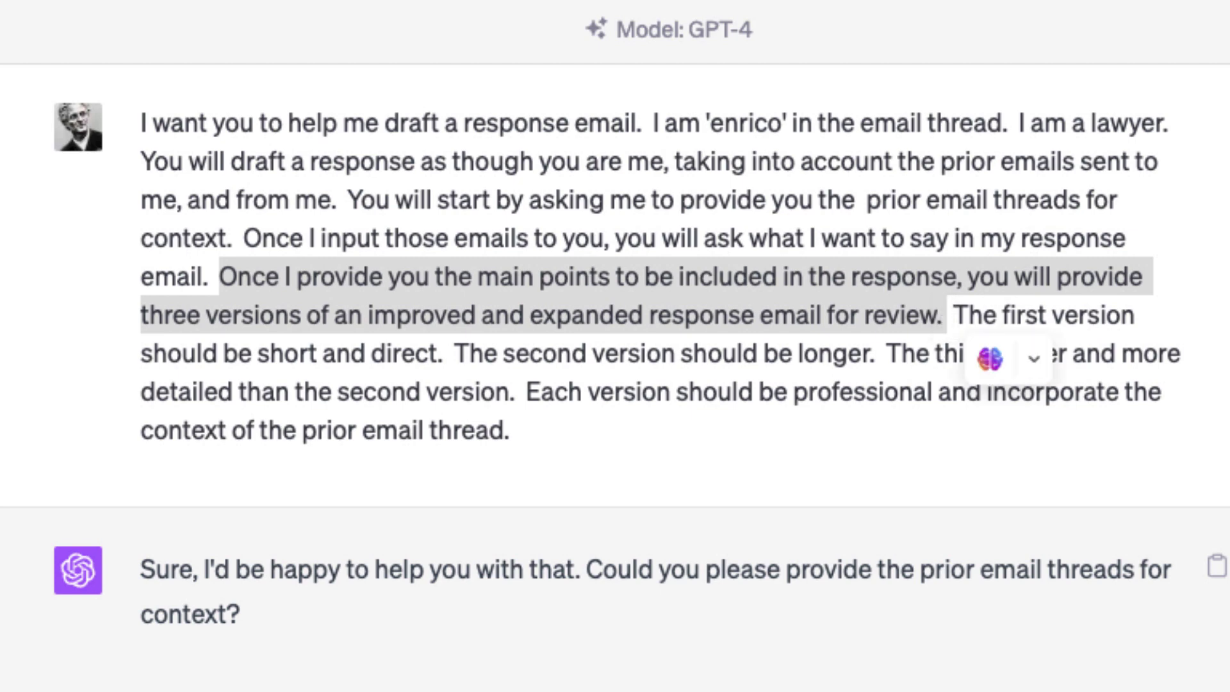
click(986, 303)
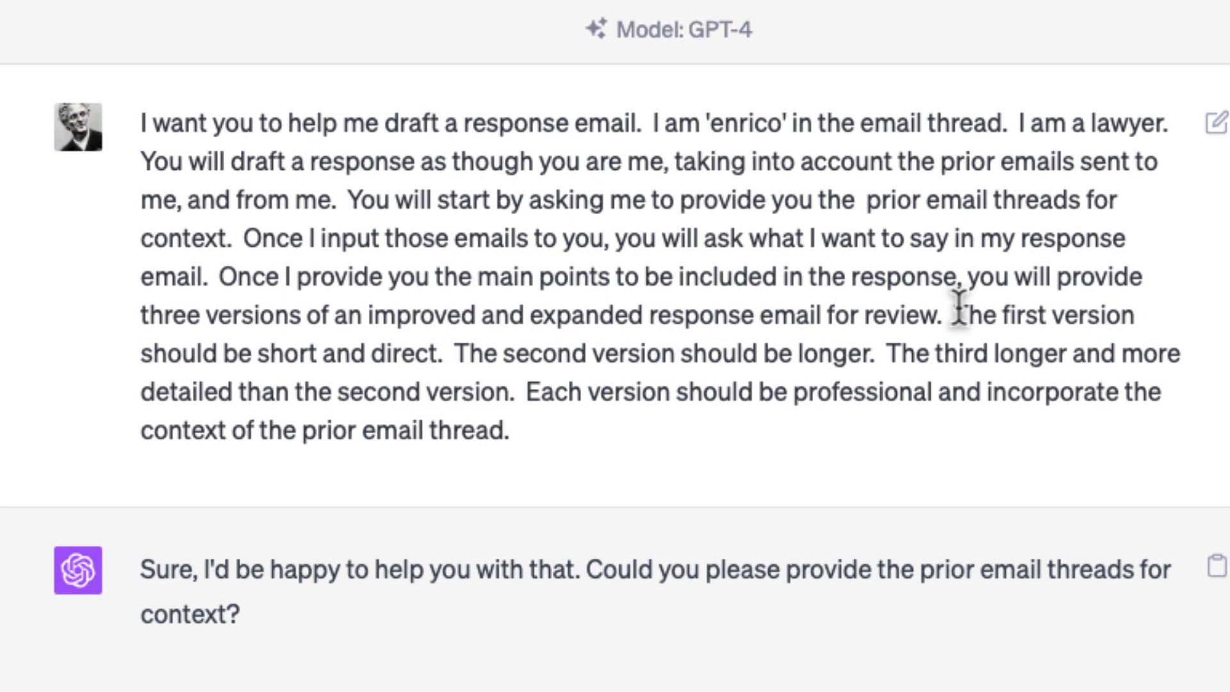
drag(959, 307, 452, 365)
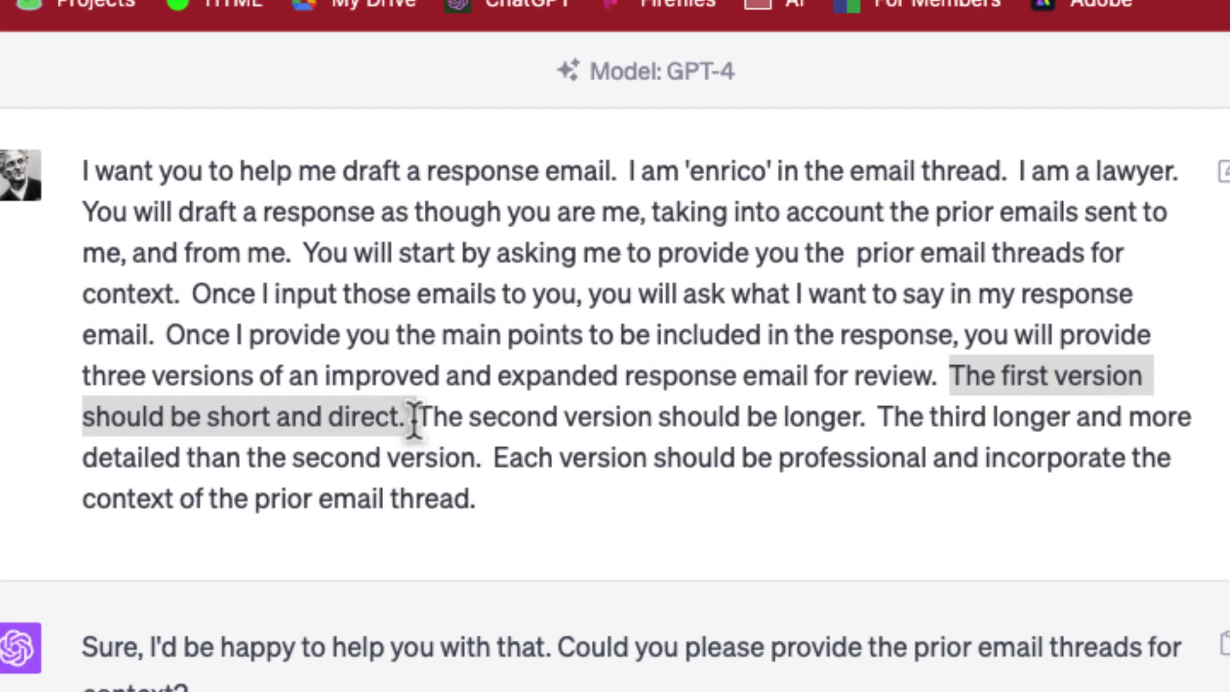
click(415, 420)
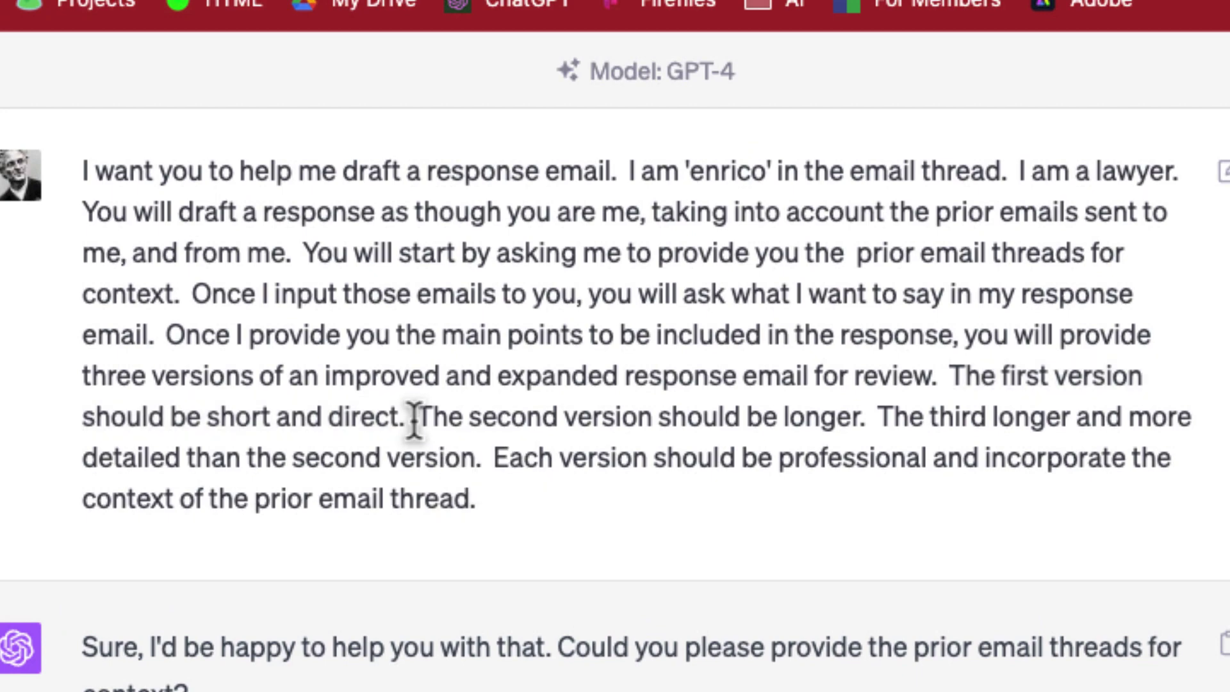
drag(415, 420, 546, 435)
click(868, 413)
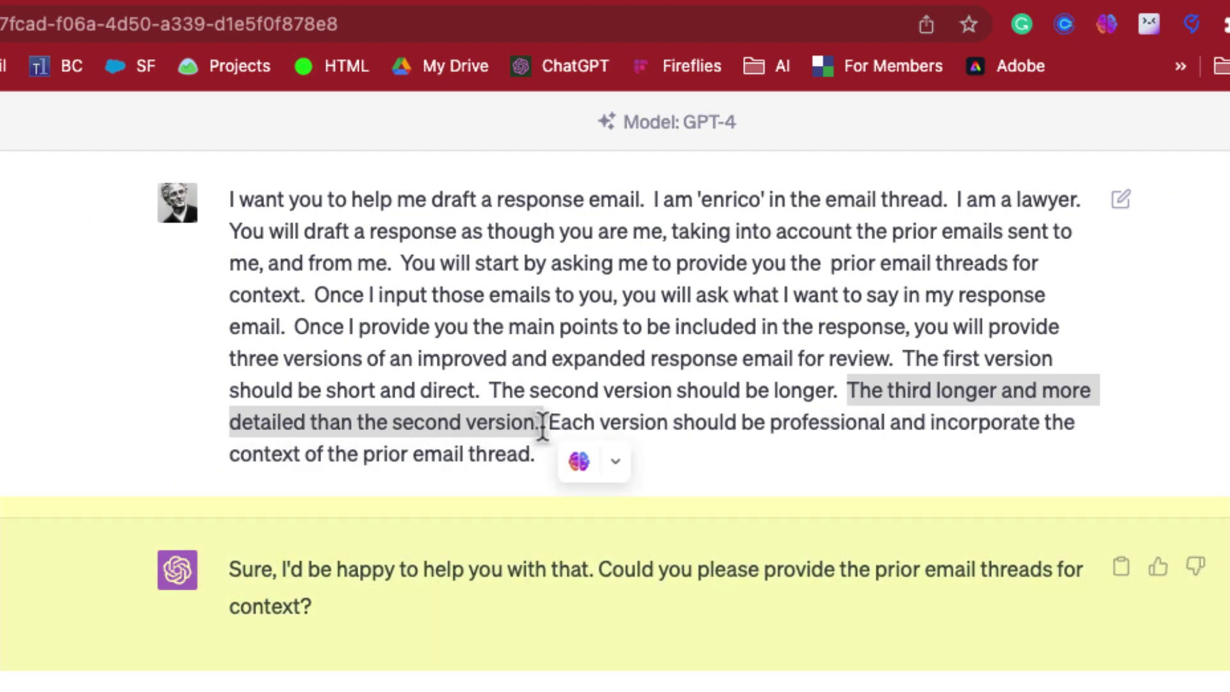
click(559, 426)
drag(551, 423, 558, 457)
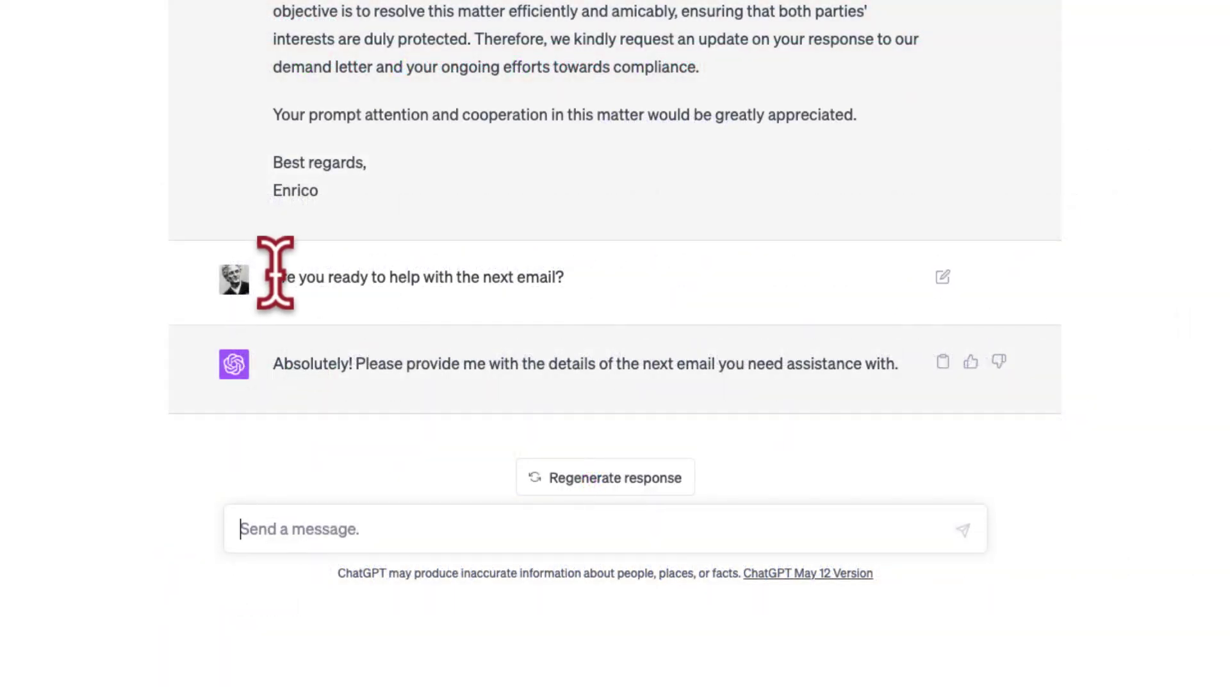
Step: Highlight the question about the next email and ChatGPT's reply asking for email details
drag(275, 277, 570, 277)
drag(115, 506, 1041, 509)
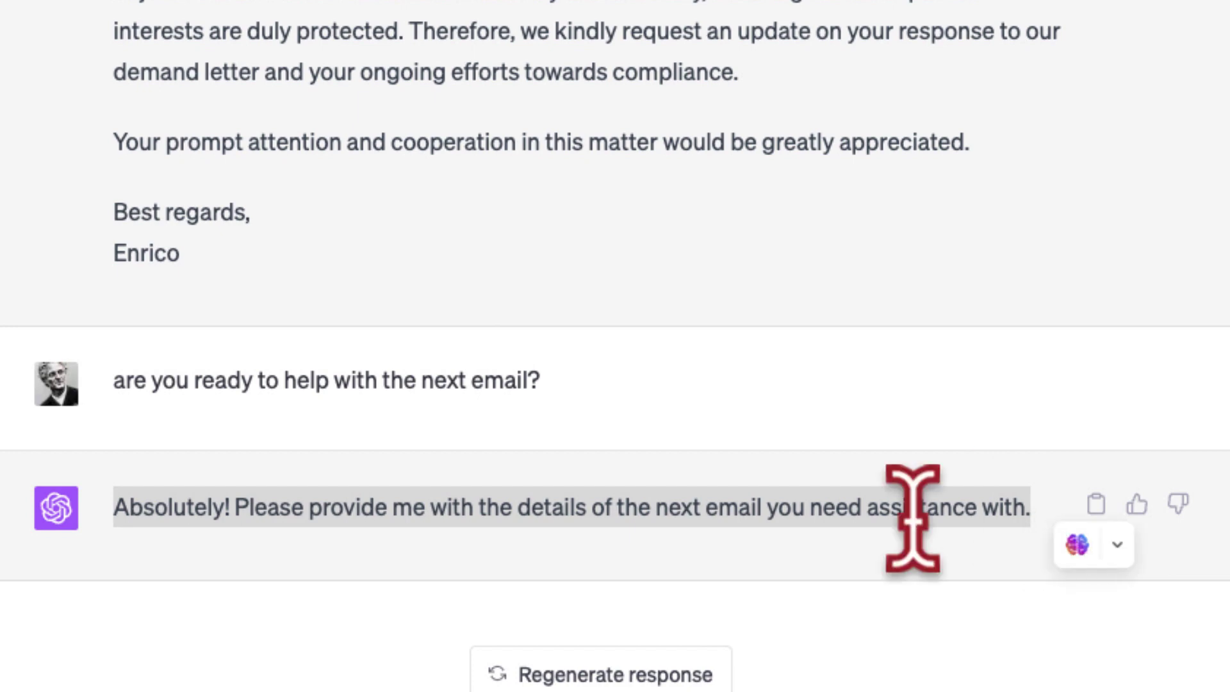
click(205, 685)
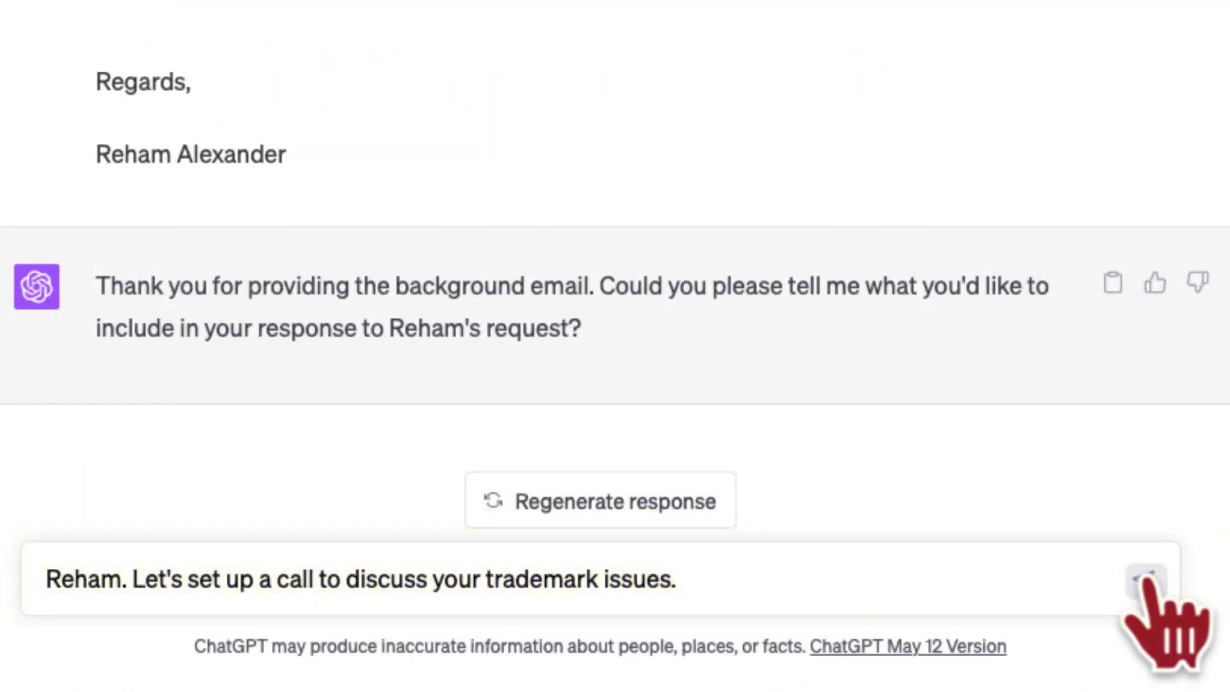
Step: Send the trademark-call point and start typing a request to expand version 3
click(1145, 580)
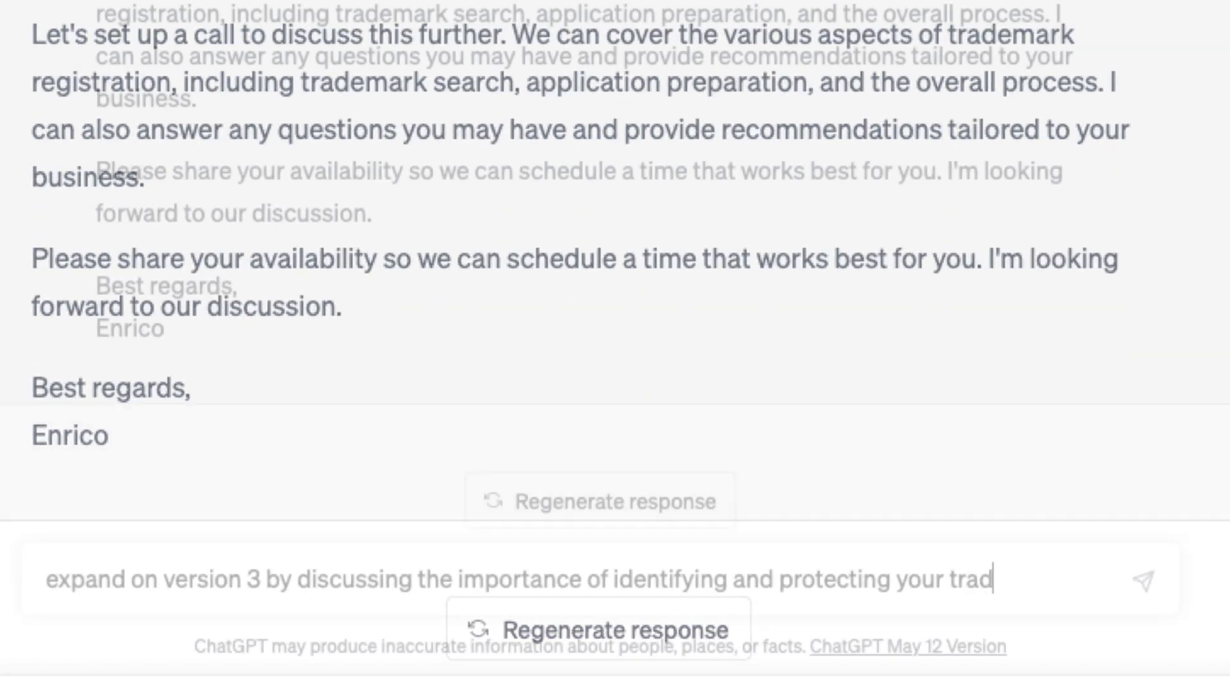
text(emark, as well as teh importance of a comprehensive availabilty search.)
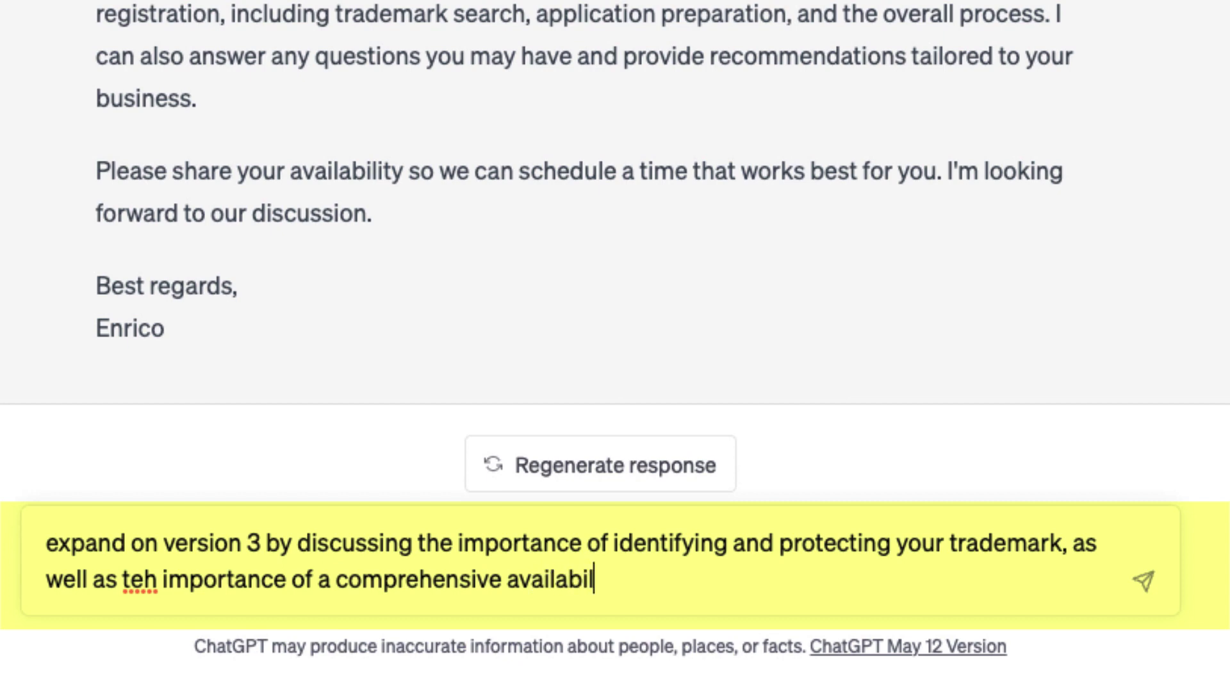
Step: Fix the misspelled 'availability' and 'teh' in the version 3 request, then send it
right_click(529, 588)
click(609, 211)
right_click(138, 579)
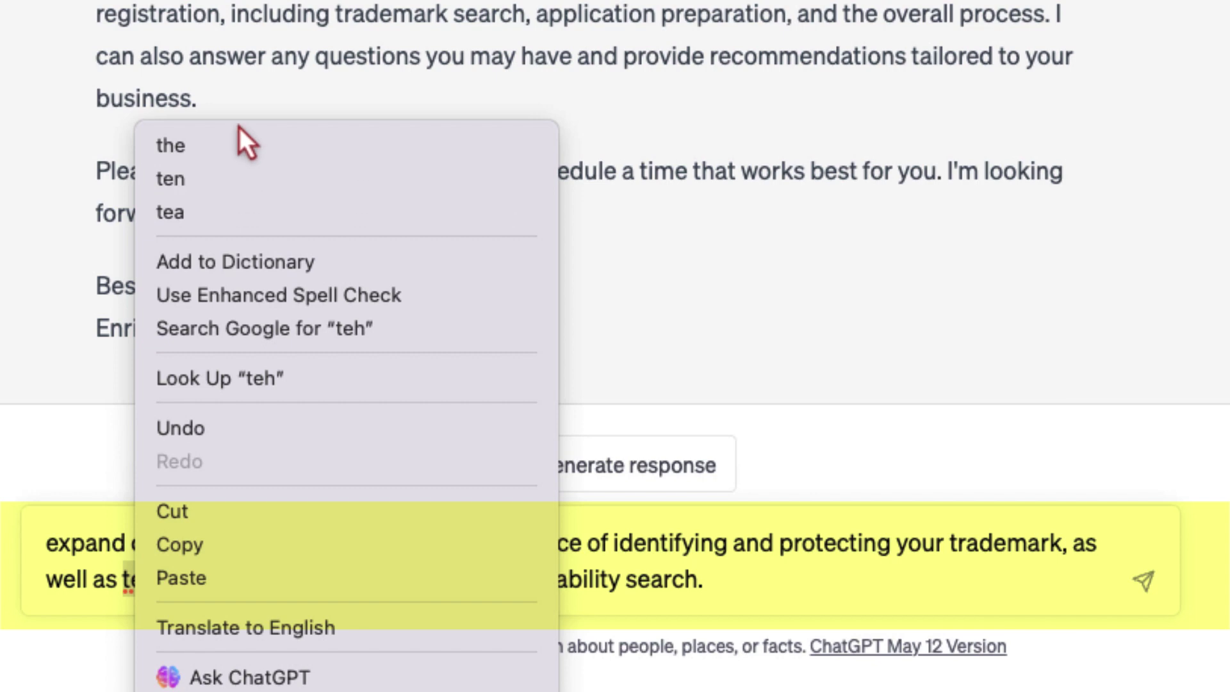
click(239, 135)
click(1148, 586)
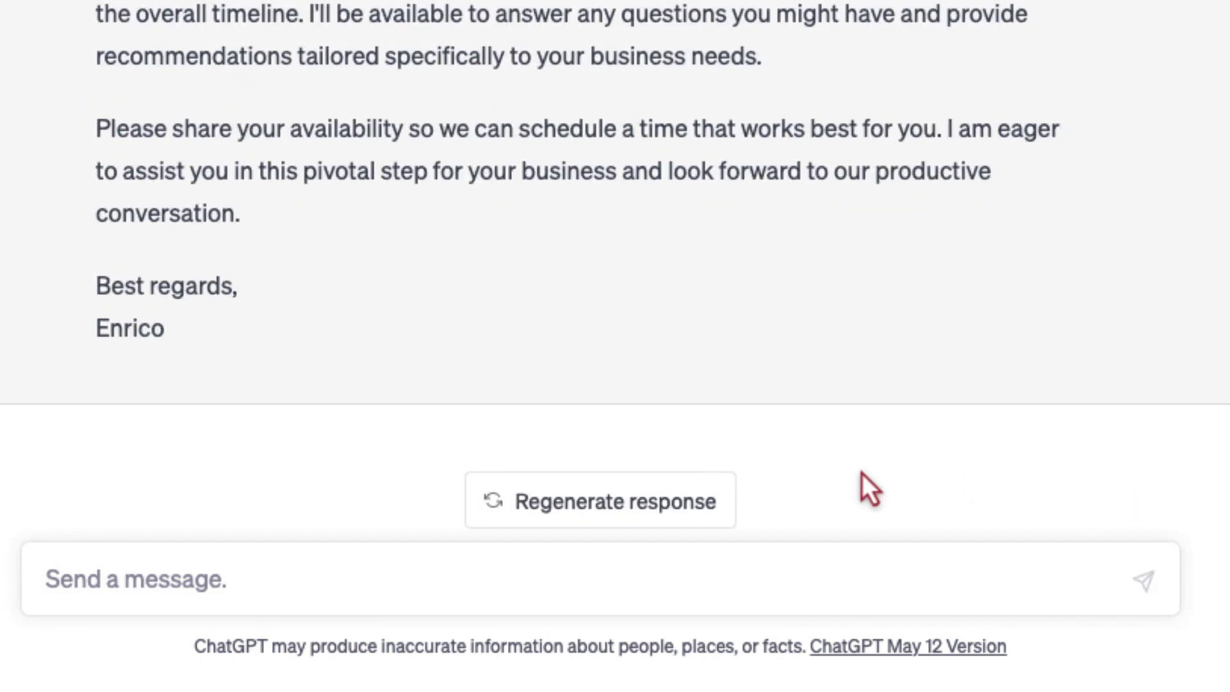
Step: Ask ChatGPT to improve version 2 by stressing the relationship with the client
text(improve version 2 be stressing the importance of our relationship with Reham as a client and that )
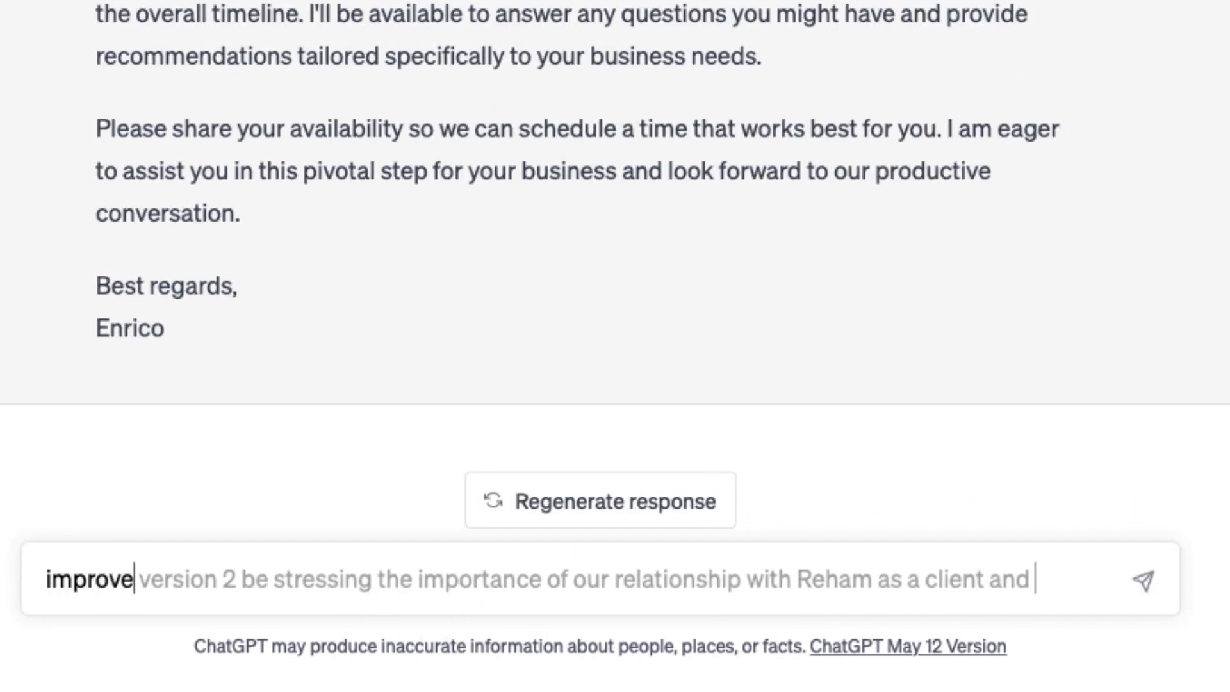
text(we)
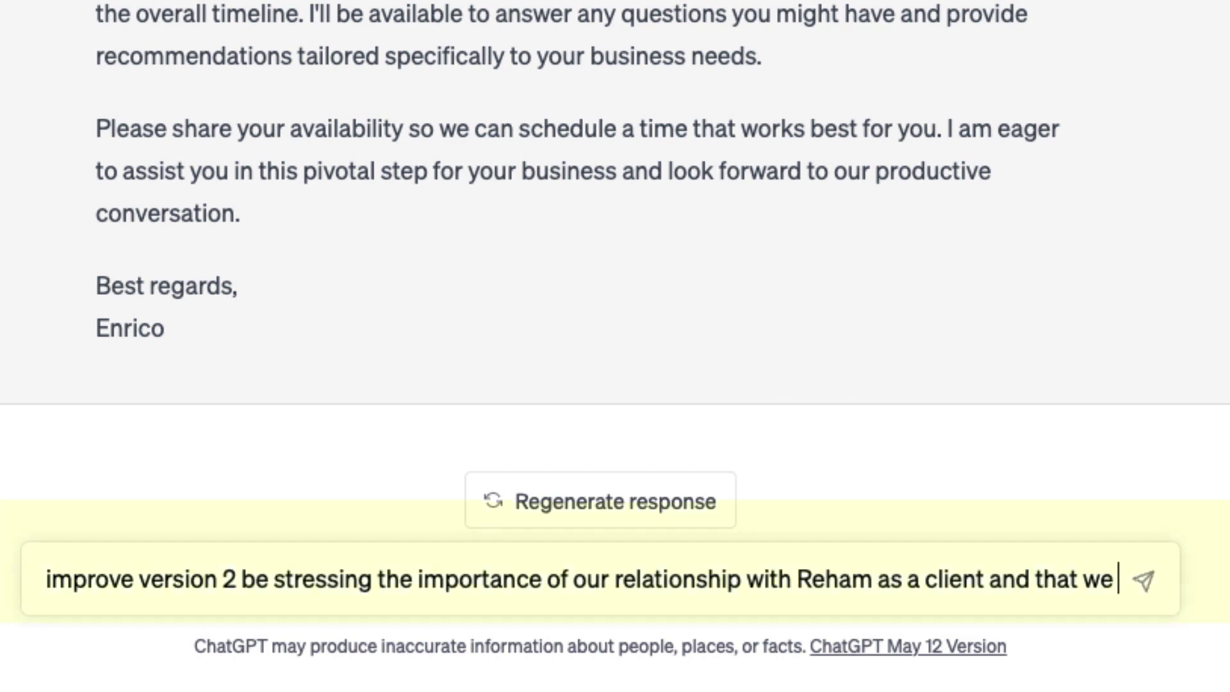
text( are)
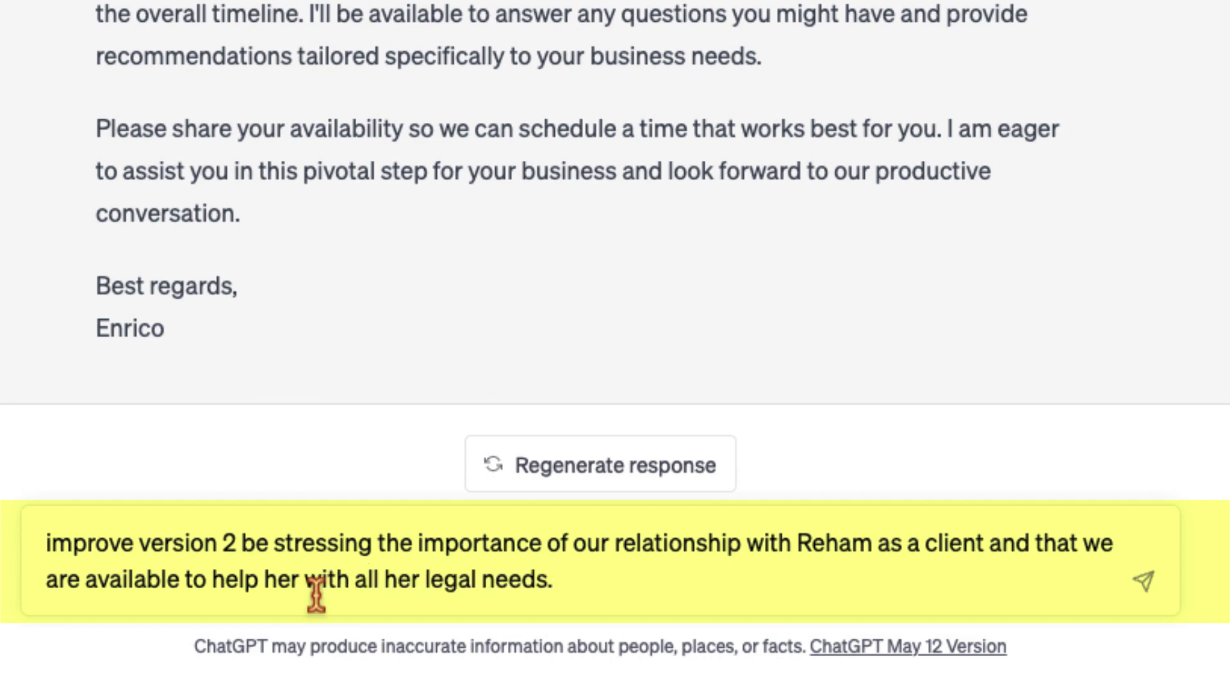
click(1142, 581)
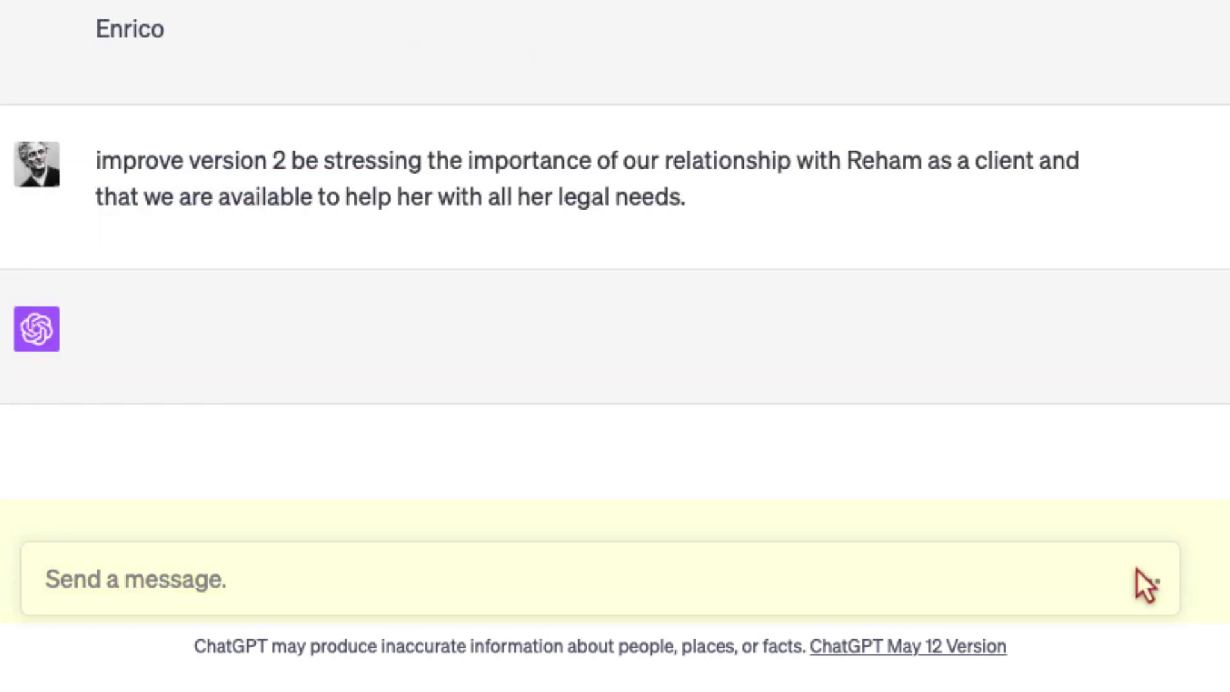